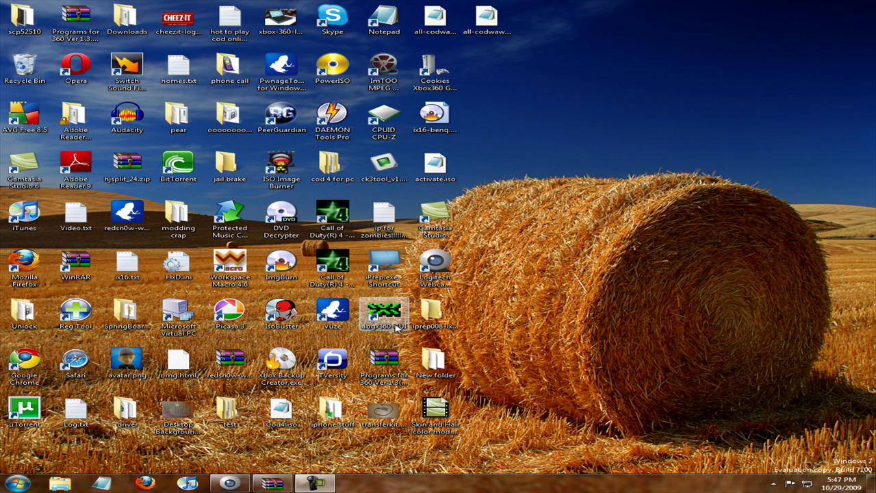
Step: Open the 'modding crap' folder and launch XPort 360 to its device-selection prompt
{"action": "double_click", "coordinate": [189, 231]}
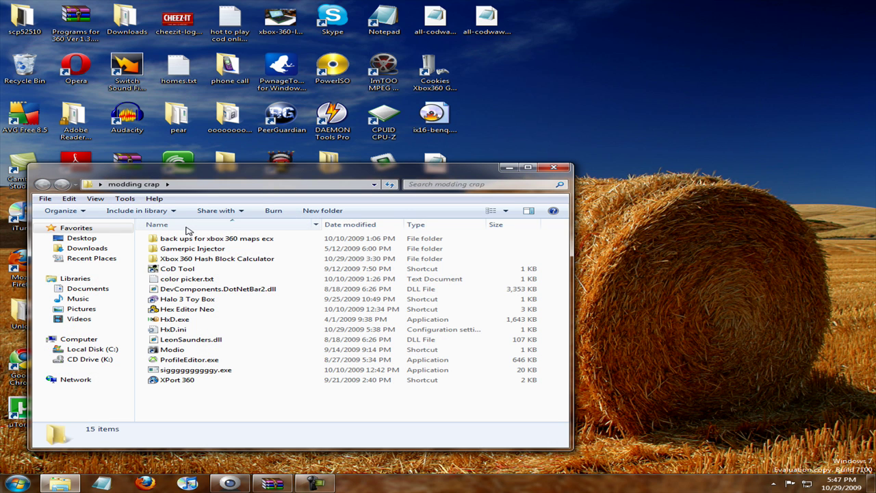
{"action": "double_click", "coordinate": [195, 382]}
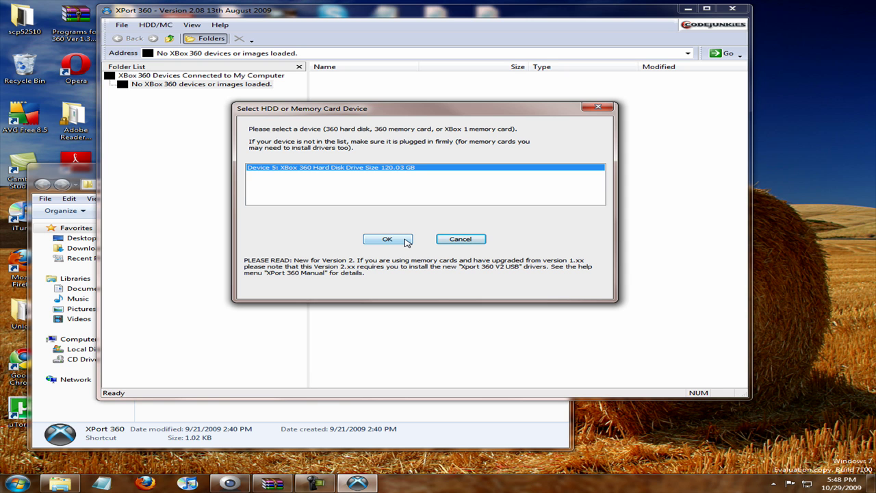
Step: Load the 120.03 GB Xbox 360 hard disk and expand Partition 3's Content folder
{"action": "left_click", "coordinate": [407, 241]}
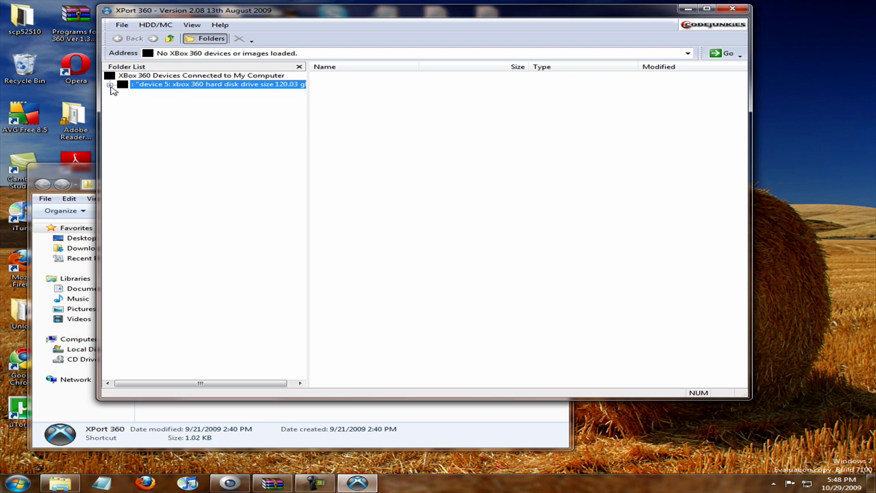
{"action": "left_click", "coordinate": [110, 85]}
{"action": "left_click", "coordinate": [123, 110]}
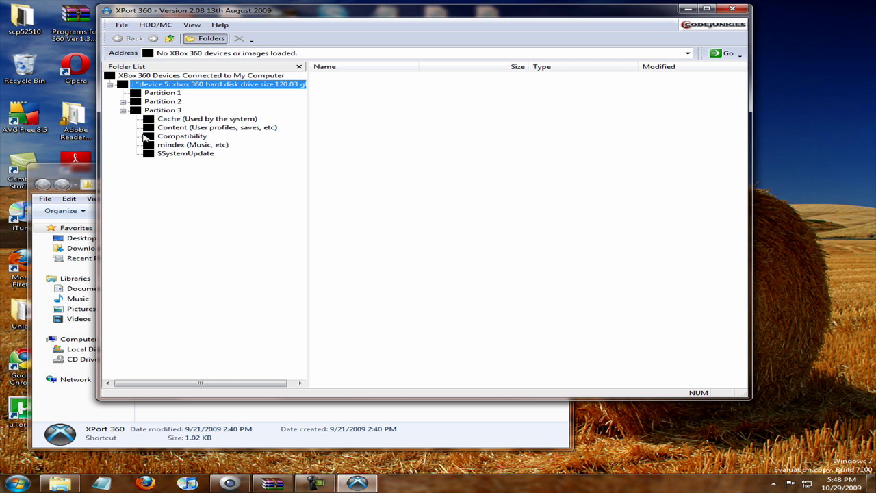
{"action": "left_click", "coordinate": [180, 128]}
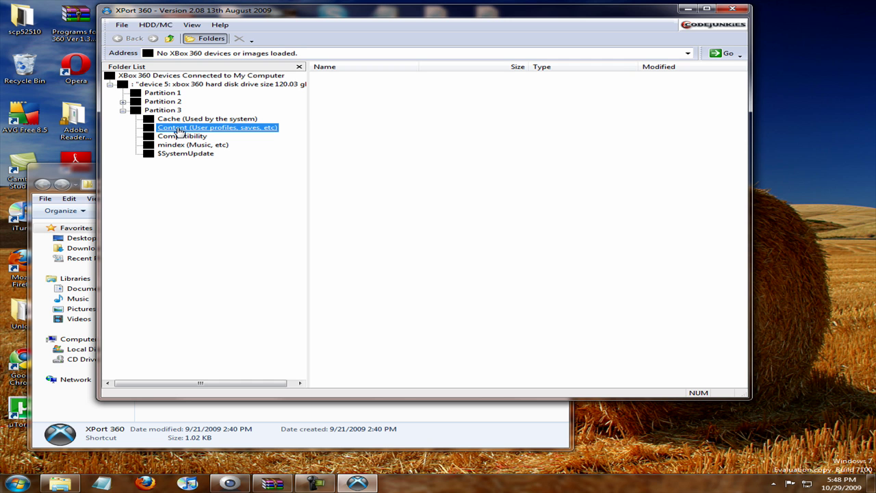
{"action": "double_click", "coordinate": [179, 130]}
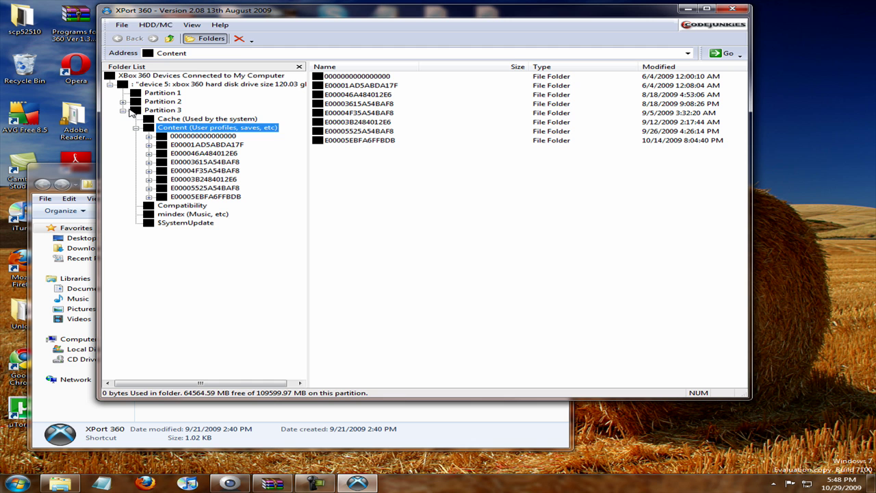
{"action": "double_click", "coordinate": [232, 139]}
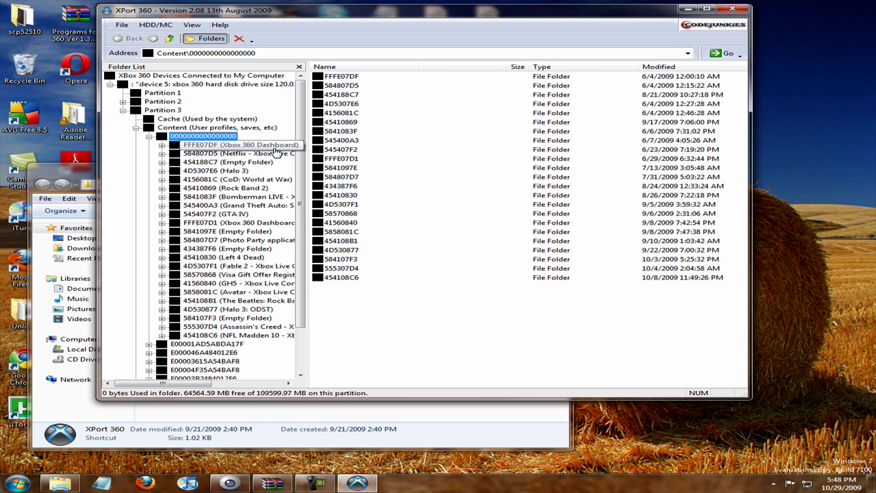
{"action": "key", "text": "Down"}
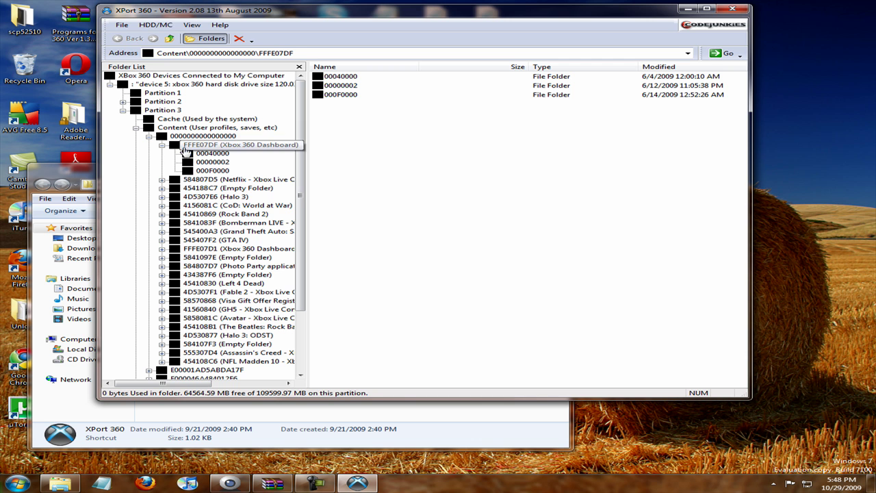
{"action": "left_click", "coordinate": [149, 136]}
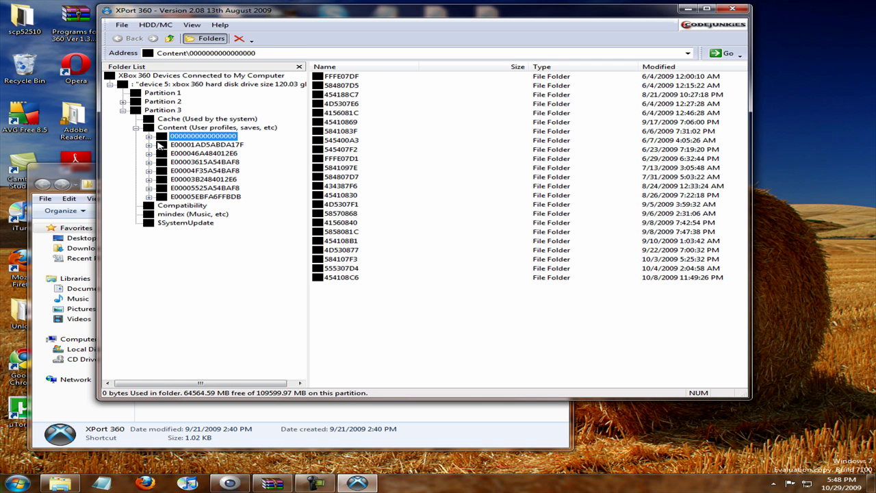
{"action": "double_click", "coordinate": [218, 137]}
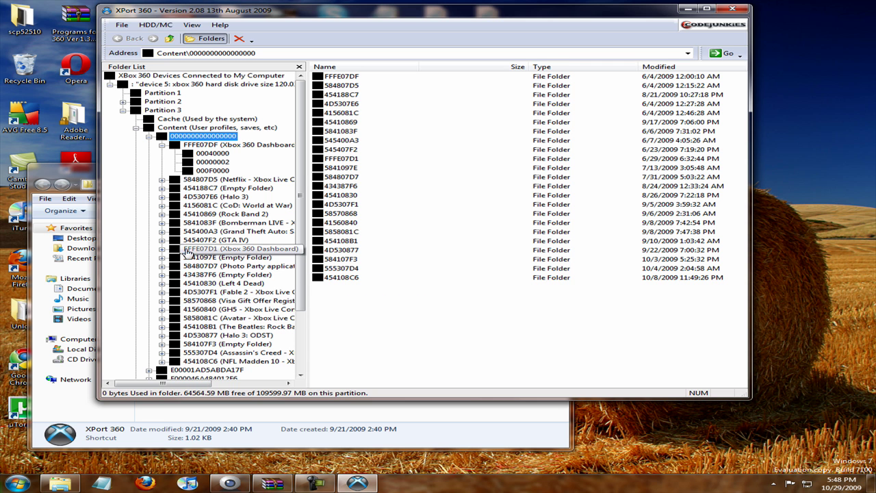
Step: Show the three files in FFFE07D1\00020000 and widen the Folder List pane
{"action": "left_click", "coordinate": [163, 248]}
{"action": "double_click", "coordinate": [213, 274]}
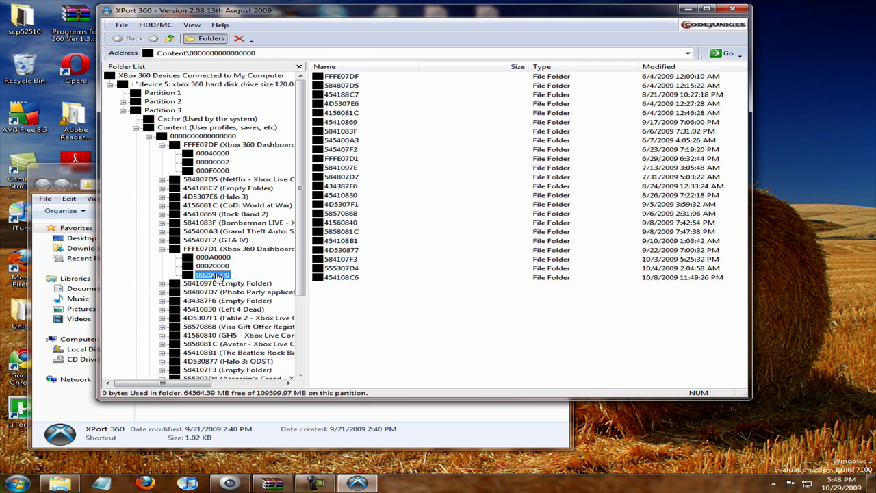
{"action": "left_click", "coordinate": [220, 267]}
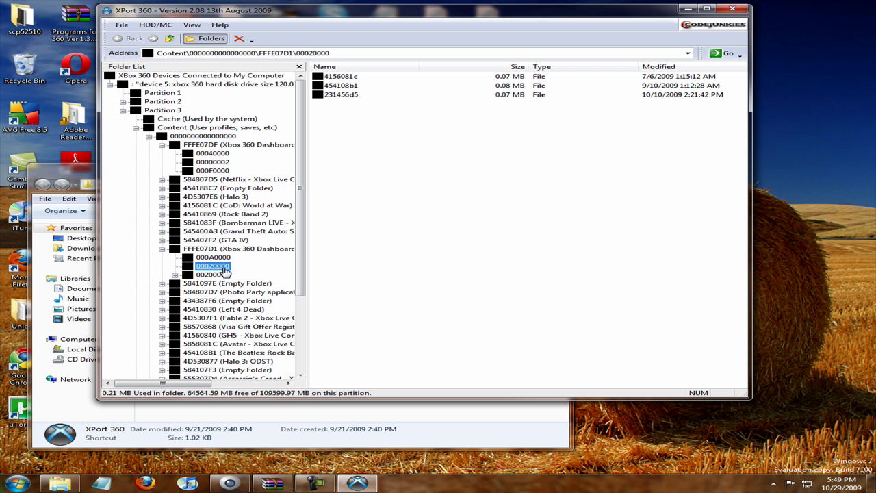
{"action": "left_click", "coordinate": [161, 145]}
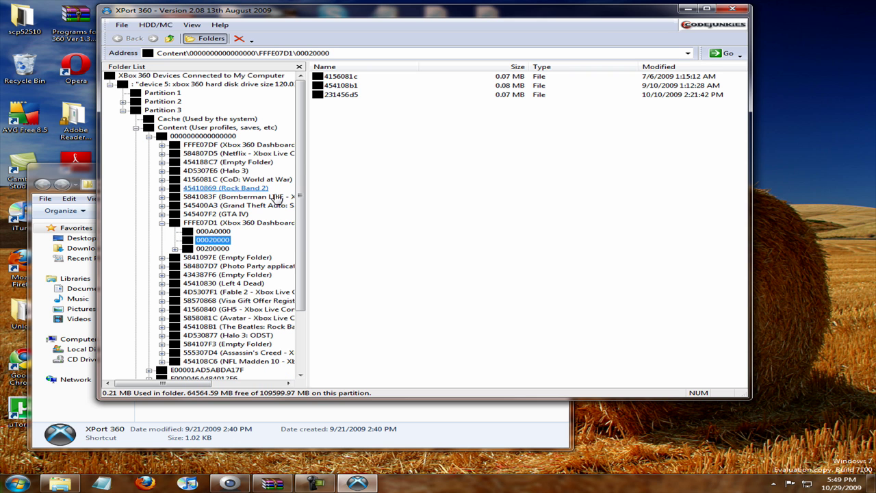
{"action": "left_click_drag", "start_coordinate": [302, 72], "coordinate": [365, 76]}
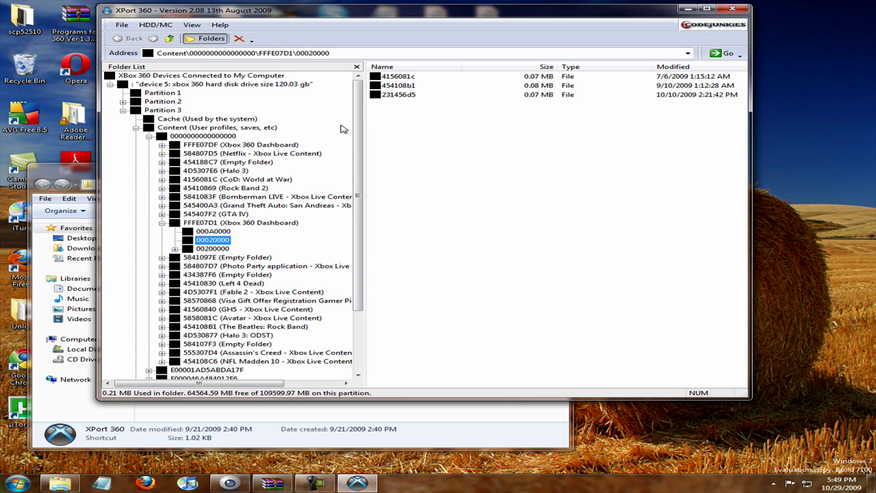
{"action": "mouse_move", "coordinate": [414, 111]}
{"action": "left_mouse_down"}
{"action": "mouse_move", "coordinate": [400, 78]}
{"action": "mouse_move", "coordinate": [404, 123]}
{"action": "mouse_move", "coordinate": [403, 74]}
{"action": "mouse_move", "coordinate": [409, 133]}
{"action": "left_mouse_up"}
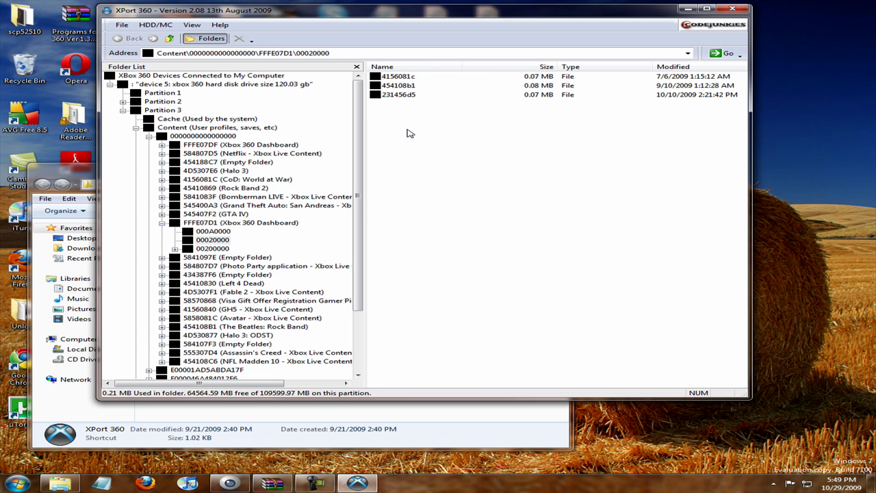
Step: Minimize XPort 360 and run GamerPicInjector.exe from the Gamerpic Injector folder
{"action": "left_click", "coordinate": [686, 9]}
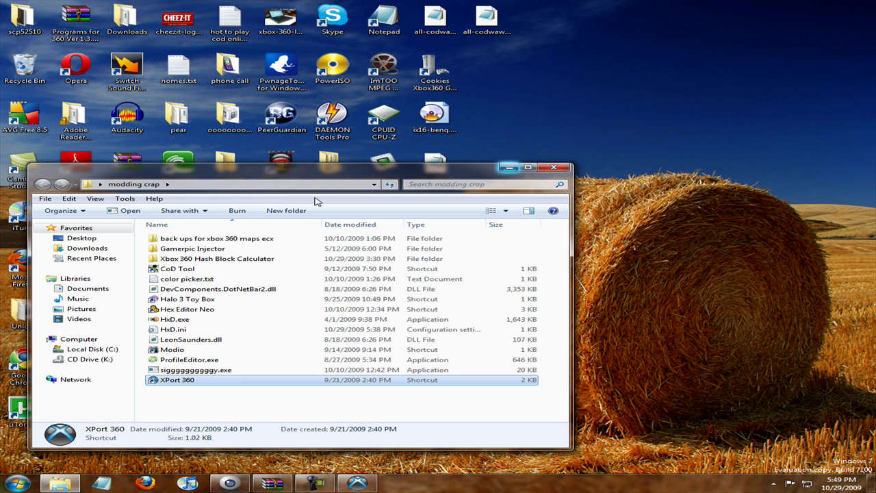
{"action": "double_click", "coordinate": [265, 250]}
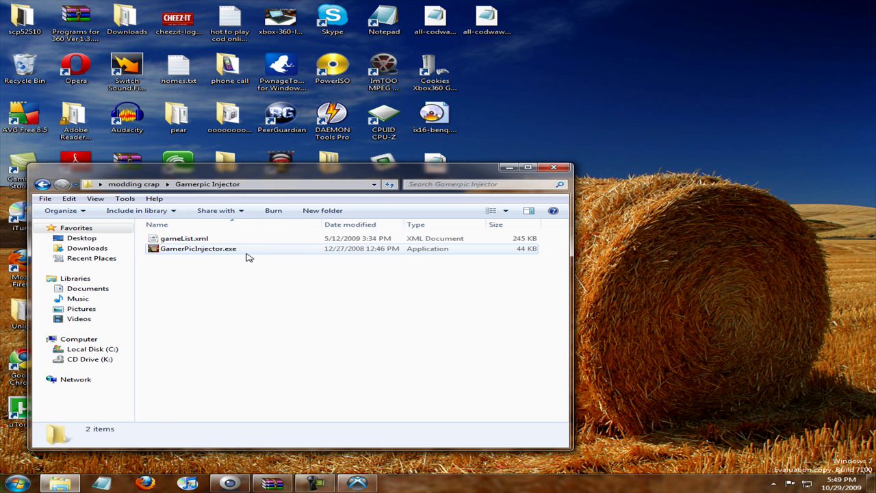
{"action": "left_click", "coordinate": [248, 255]}
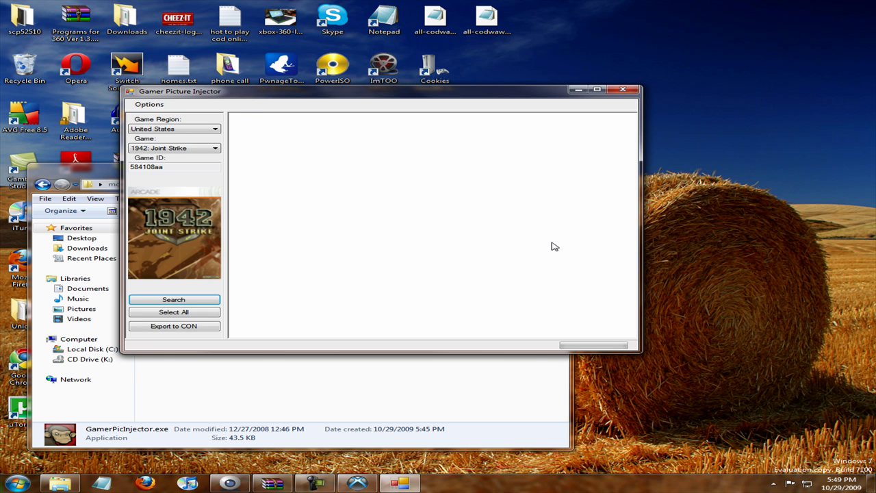
Step: Search ACE COMBAT 6's 16 gamer pictures and select the grey jet thumbnail
{"action": "left_click", "coordinate": [504, 371]}
{"action": "left_click", "coordinate": [508, 168]}
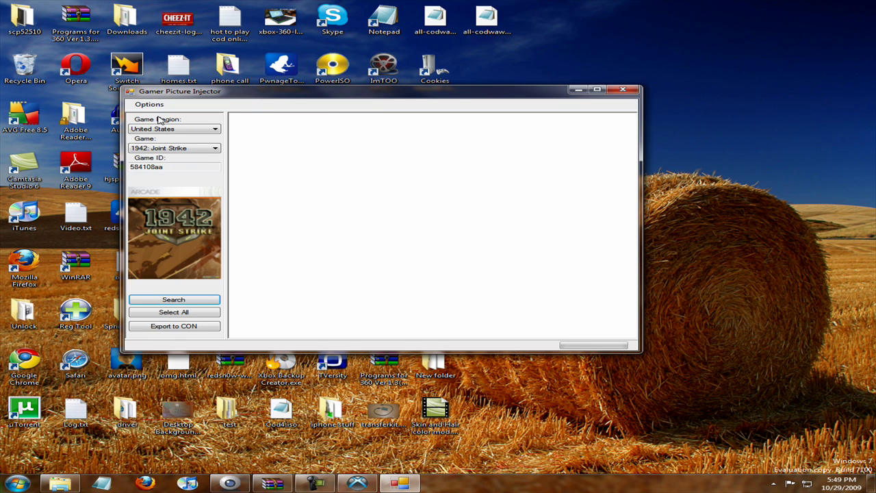
{"action": "left_click", "coordinate": [195, 149]}
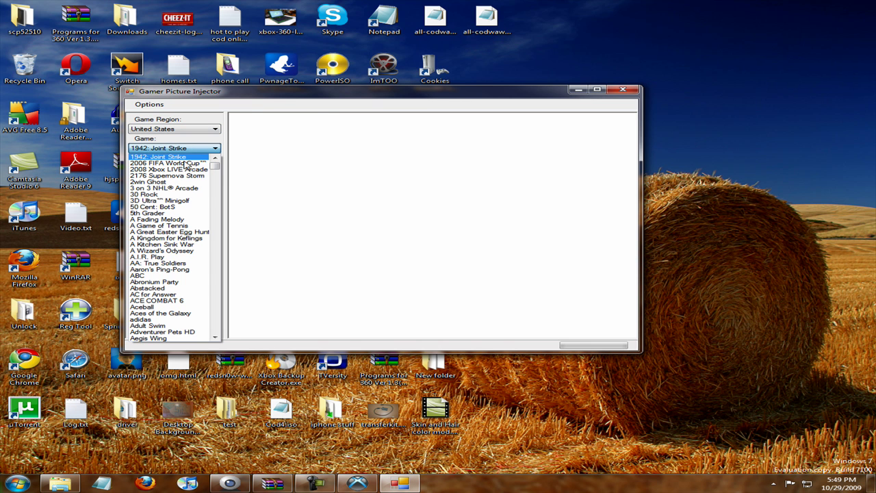
{"action": "scroll", "coordinate": [179, 251], "scroll_direction": "down", "scroll_amount": 5}
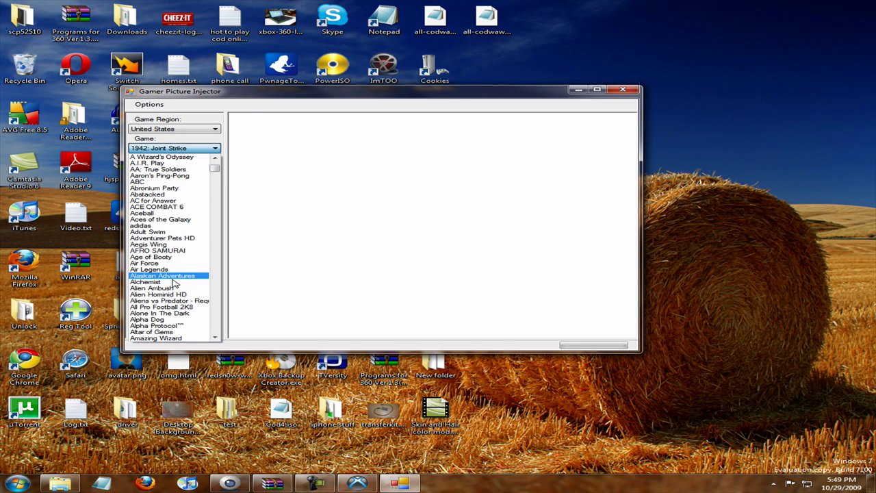
{"action": "left_click", "coordinate": [196, 212]}
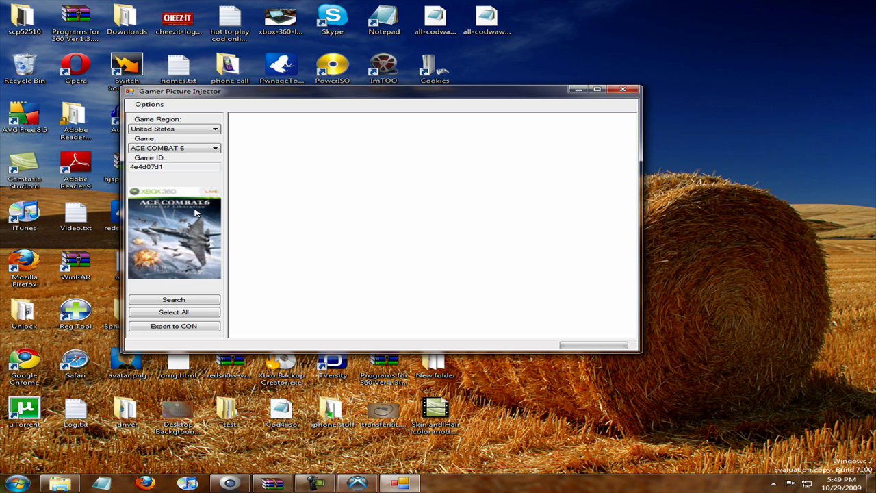
{"action": "left_click", "coordinate": [203, 305]}
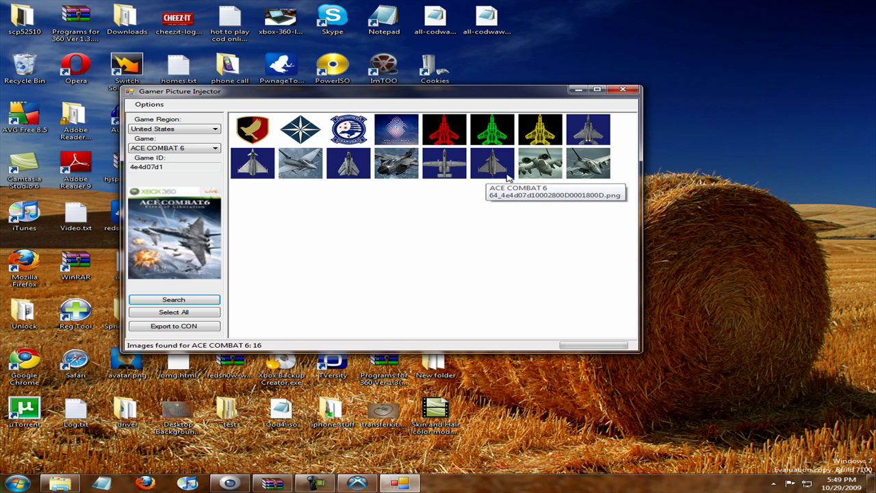
{"action": "left_click", "coordinate": [539, 162]}
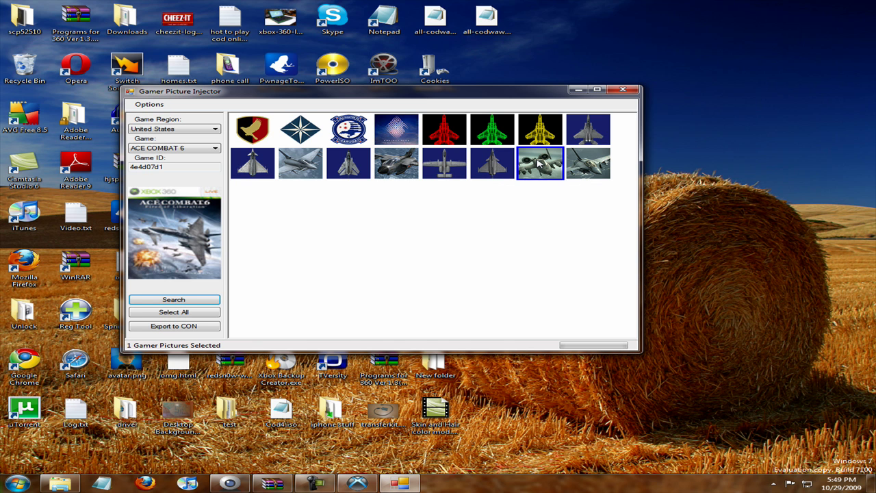
{"action": "left_click", "coordinate": [538, 162]}
Step: Export the grey jet picture to the Desktop as CON file '5g3h15k9'
{"action": "left_click", "coordinate": [206, 328]}
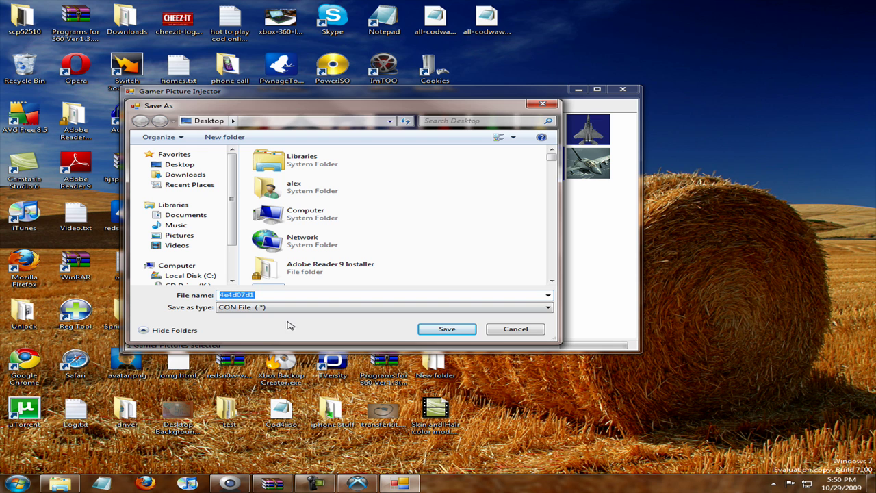
{"action": "key", "text": "Tab"}
{"action": "left_click", "coordinate": [280, 295]}
{"action": "key", "text": "BackSpace"}
{"action": "type", "text": "5"}
{"action": "key", "text": "BackSpace"}
{"action": "type", "text": "g"}
{"action": "key", "text": "BackSpace"}
{"action": "type", "text": "3"}
{"action": "key", "text": "Delete"}
{"action": "type", "text": "h"}
{"action": "key", "text": "Delete"}
{"action": "type", "text": "1"}
{"action": "key", "text": "Delete"}
{"action": "type", "text": "5"}
{"action": "key", "text": "Delete"}
{"action": "key", "text": "Delete"}
{"action": "type", "text": "h"}
{"action": "key", "text": "BackSpace"}
{"action": "type", "text": "k1"}
{"action": "type", "text": "9"}
{"action": "left_click", "coordinate": [454, 328]}
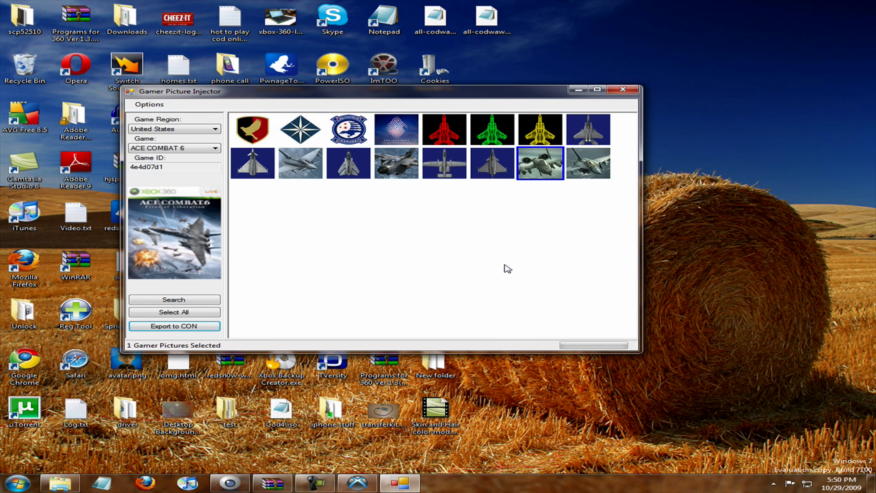
Step: Close Gamer Picture Injector and launch Modio from the 'modding crap' folder
{"action": "left_click", "coordinate": [633, 90]}
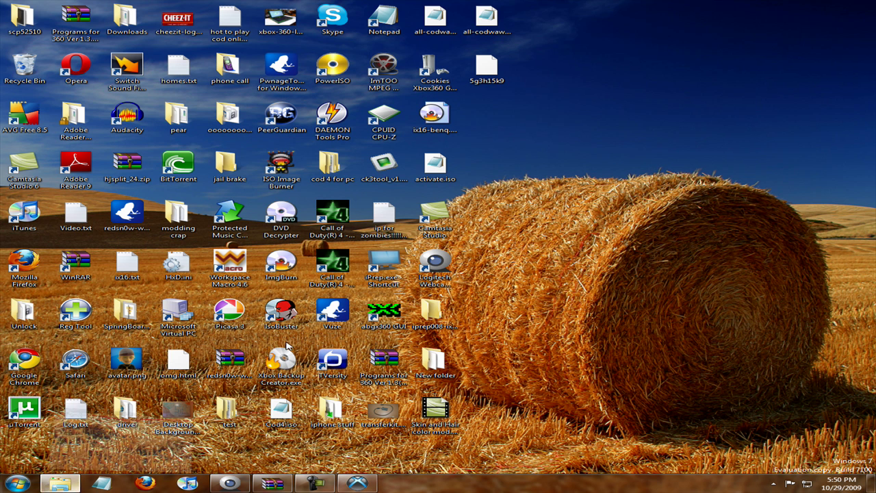
{"action": "left_click", "coordinate": [59, 484]}
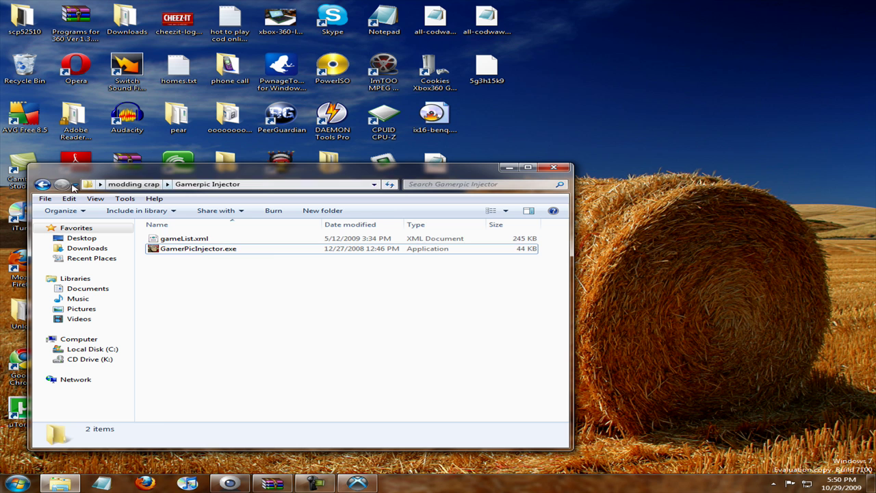
{"action": "left_click", "coordinate": [43, 185]}
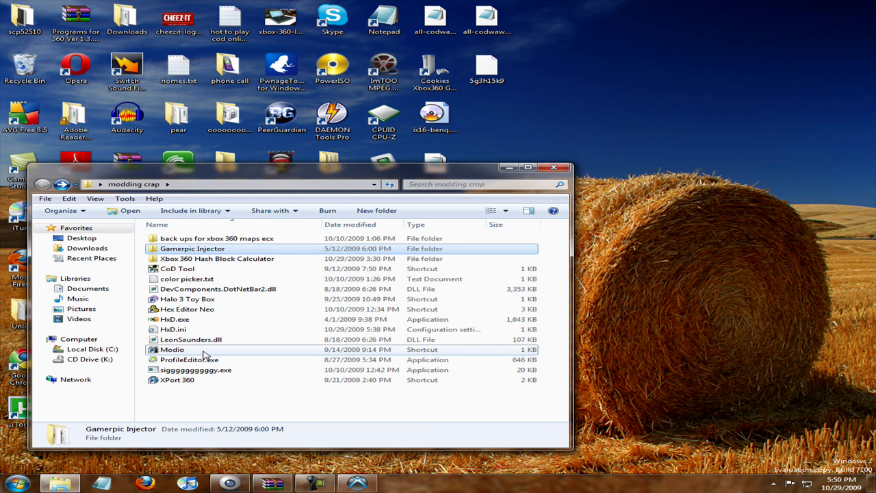
{"action": "left_click", "coordinate": [205, 350]}
{"action": "left_click", "coordinate": [509, 168]}
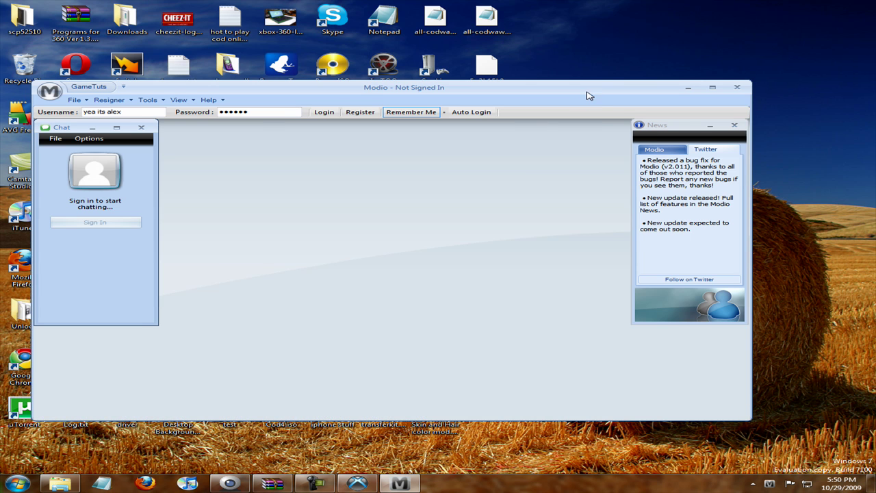
Step: Load 5g3h15k9 into Modio and select its Device ID and Profile ID values
{"action": "left_click_drag", "start_coordinate": [586, 91], "coordinate": [598, 128]}
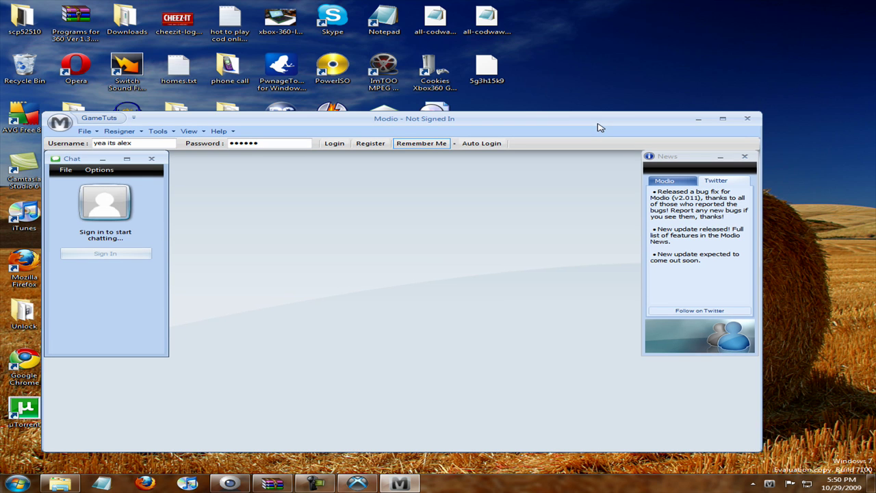
{"action": "mouse_move", "coordinate": [486, 66]}
{"action": "left_mouse_down"}
{"action": "mouse_move", "coordinate": [621, 44]}
{"action": "mouse_move", "coordinate": [402, 347]}
{"action": "left_mouse_up"}
{"action": "left_click_drag", "start_coordinate": [311, 190], "coordinate": [427, 191]}
{"action": "left_click_drag", "start_coordinate": [456, 267], "coordinate": [171, 267]}
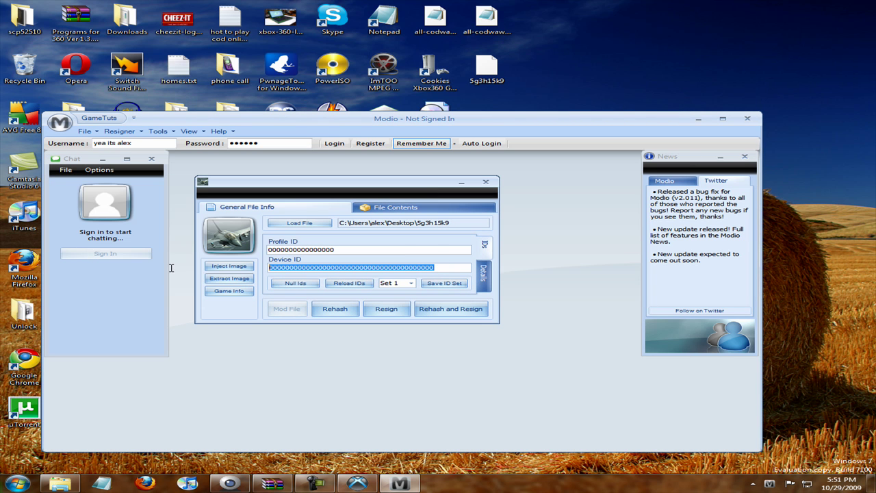
{"action": "left_click", "coordinate": [400, 250]}
{"action": "left_click_drag", "start_coordinate": [352, 248], "coordinate": [66, 249]}
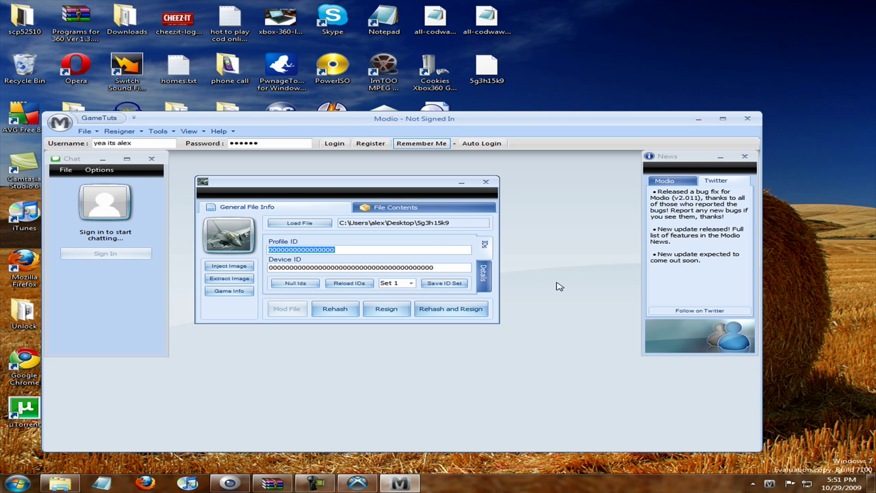
Step: Rehash and resign the file, then close the file window and Modio
{"action": "left_click", "coordinate": [477, 313]}
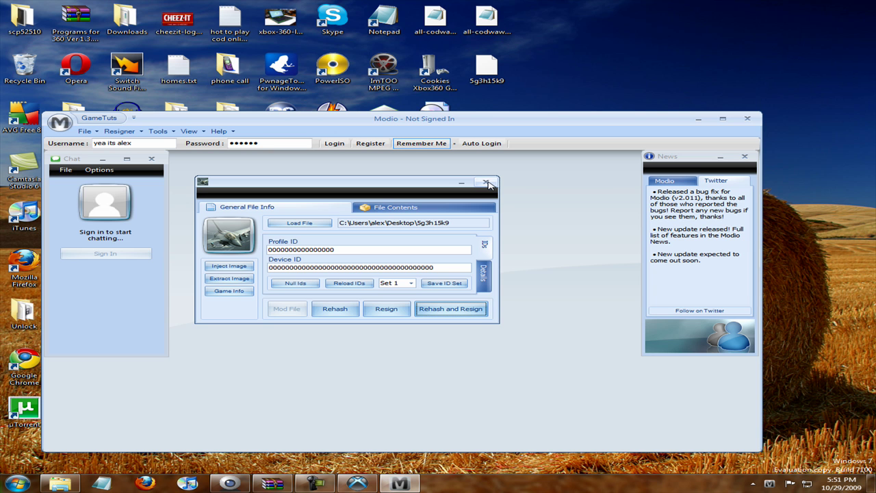
{"action": "left_click", "coordinate": [486, 184]}
{"action": "left_click", "coordinate": [746, 119]}
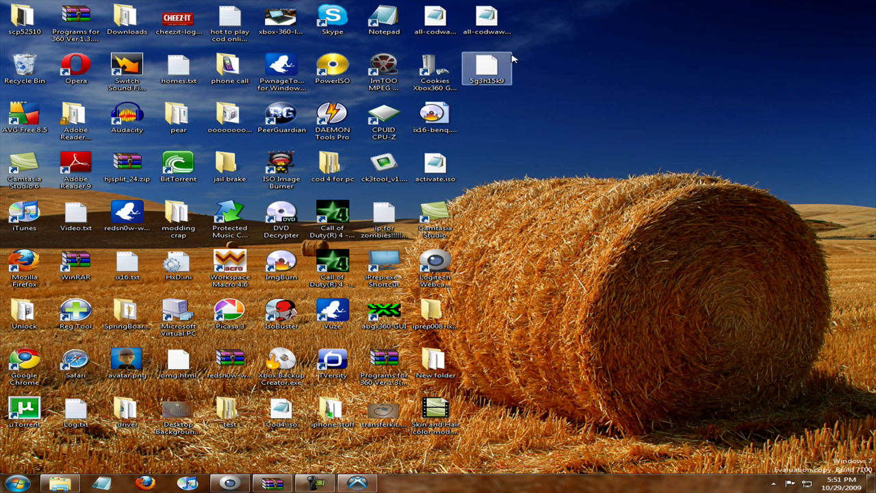
{"action": "left_click_drag", "start_coordinate": [498, 74], "coordinate": [806, 218]}
{"action": "left_click", "coordinate": [357, 484]}
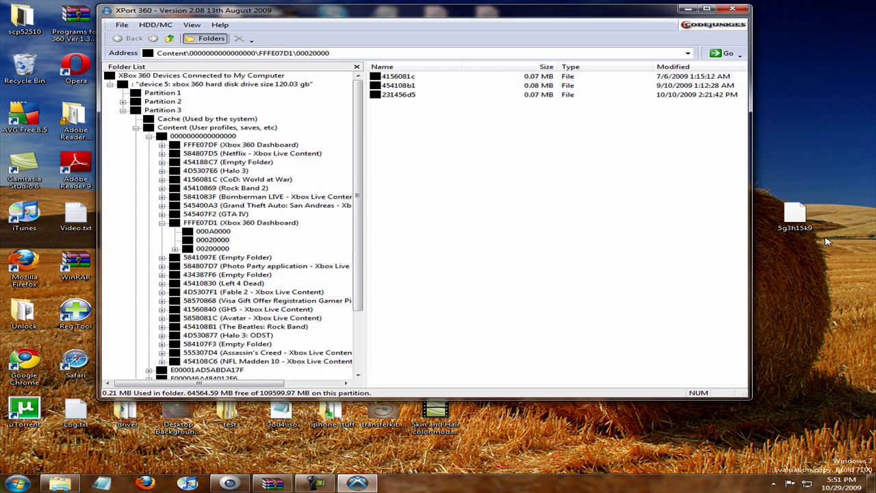
{"action": "left_click_drag", "start_coordinate": [794, 218], "coordinate": [463, 190]}
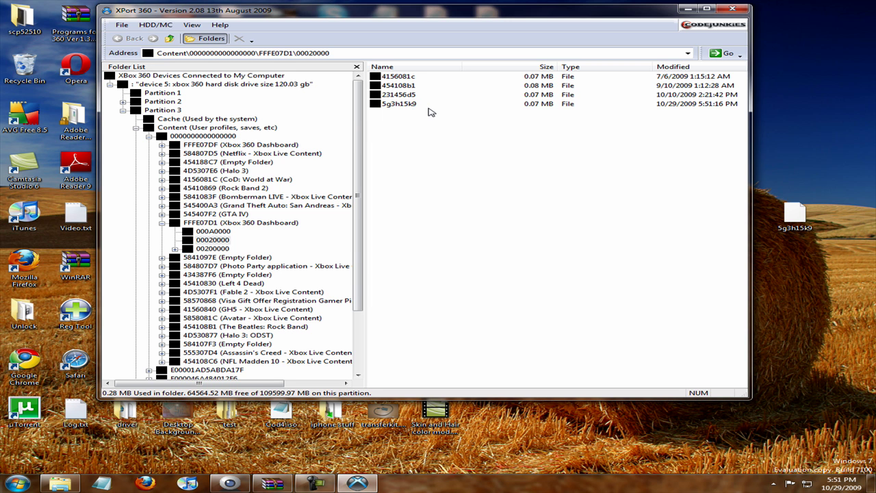
{"action": "left_click", "coordinate": [411, 106]}
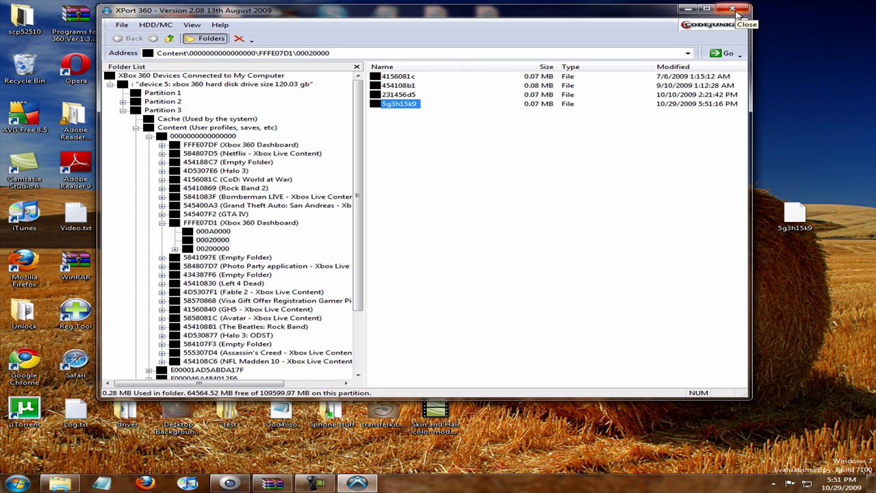
{"action": "left_click", "coordinate": [733, 10]}
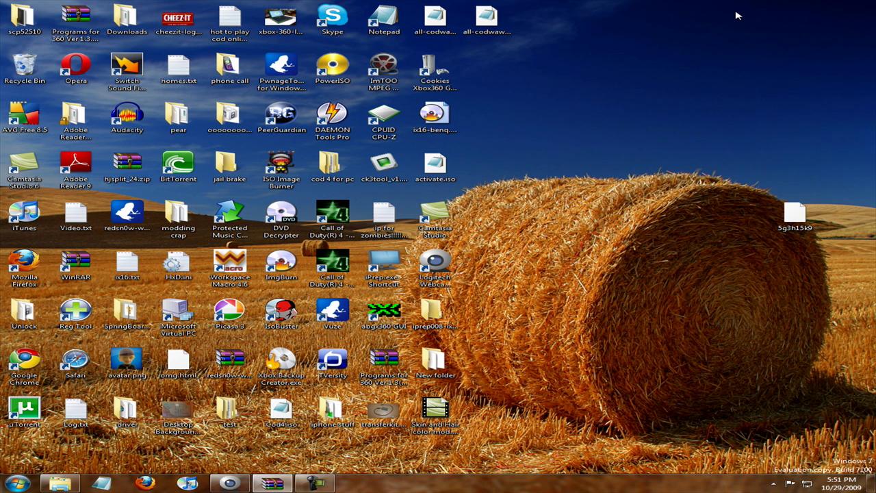